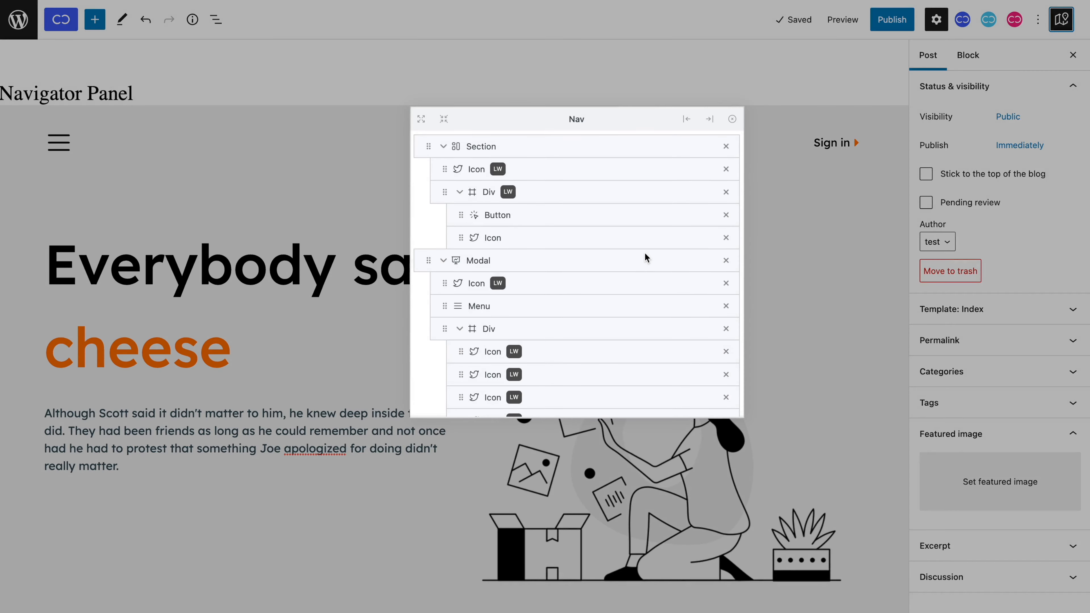
# Step: Look through the navigator's block tree and select the hero illustration's Image block on the canvas
pyautogui.scroll(-5, 645, 252)
pyautogui.scroll(-10, 645, 254)
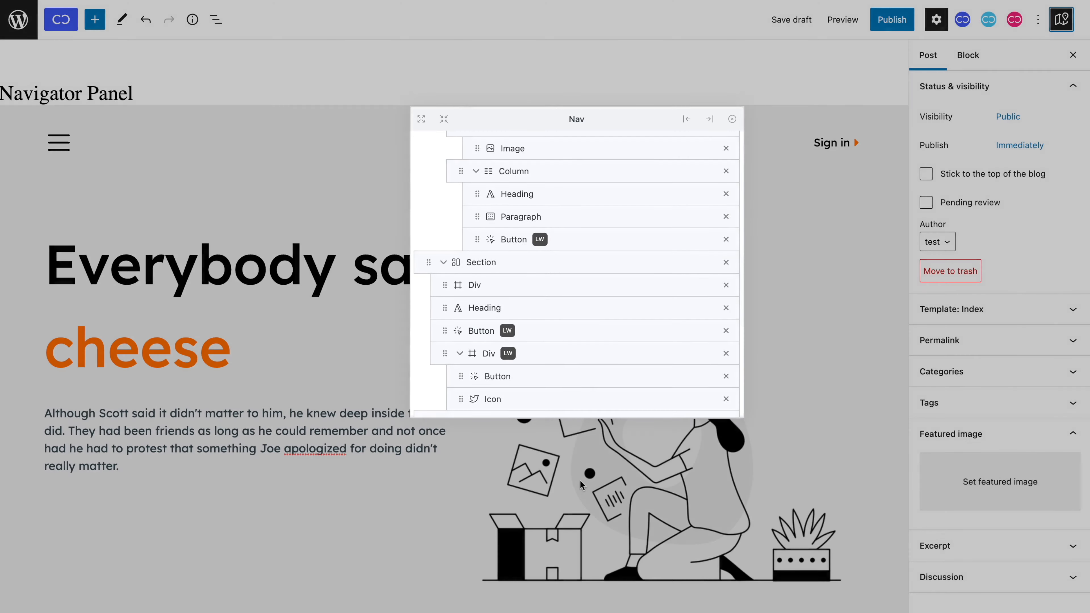
pyautogui.click(580, 483)
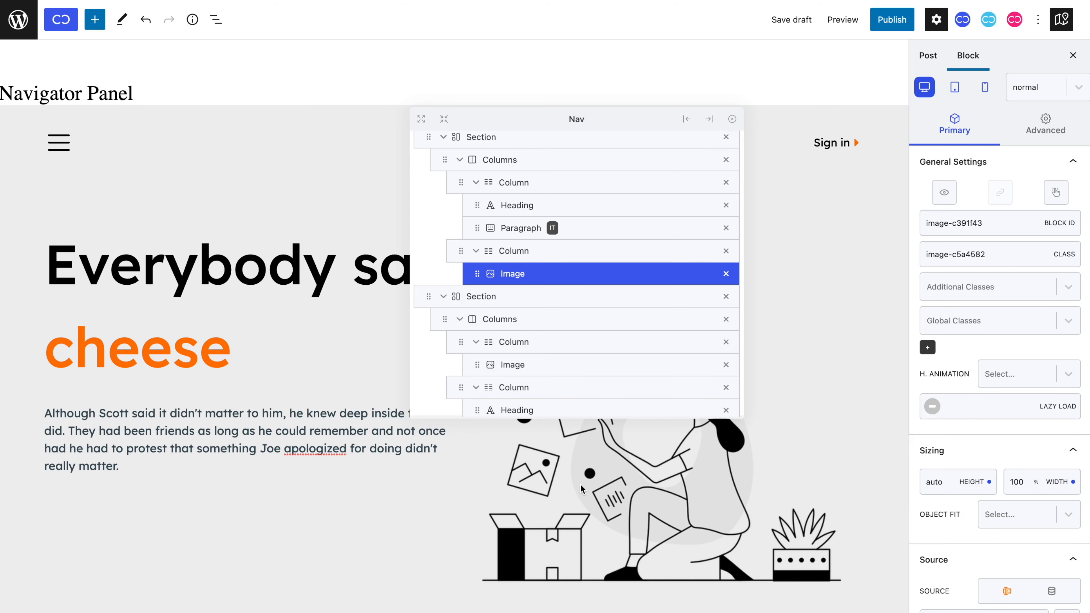
# Step: Move the floating navigator panel, try docking it to the left and to the right, and undock it again
pyautogui.moveTo(565, 121); pyautogui.dragTo(485, 84)
pyautogui.click(601, 79)
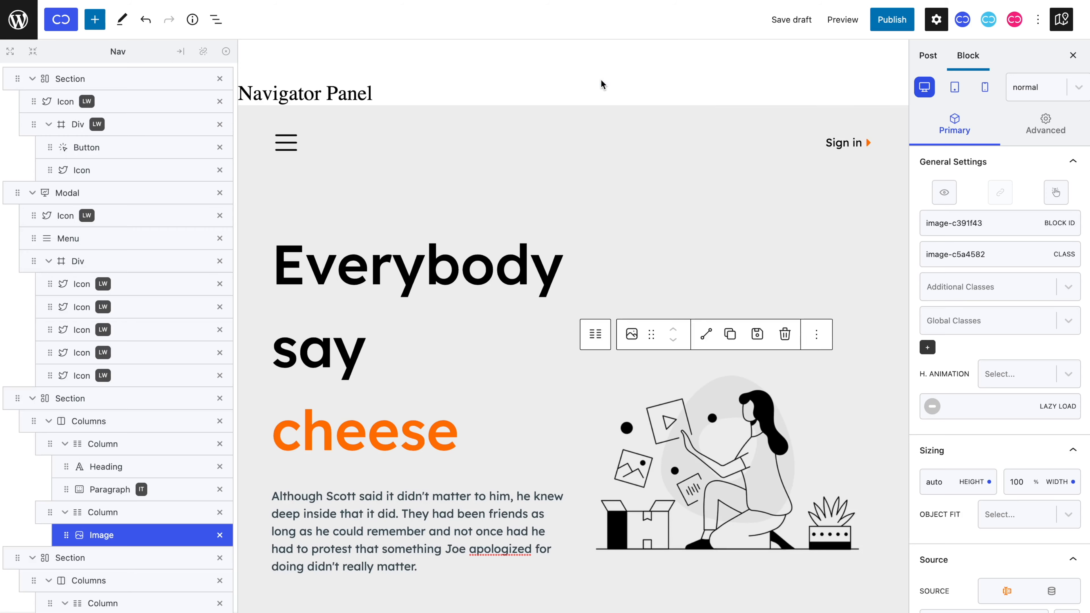
pyautogui.click(180, 52)
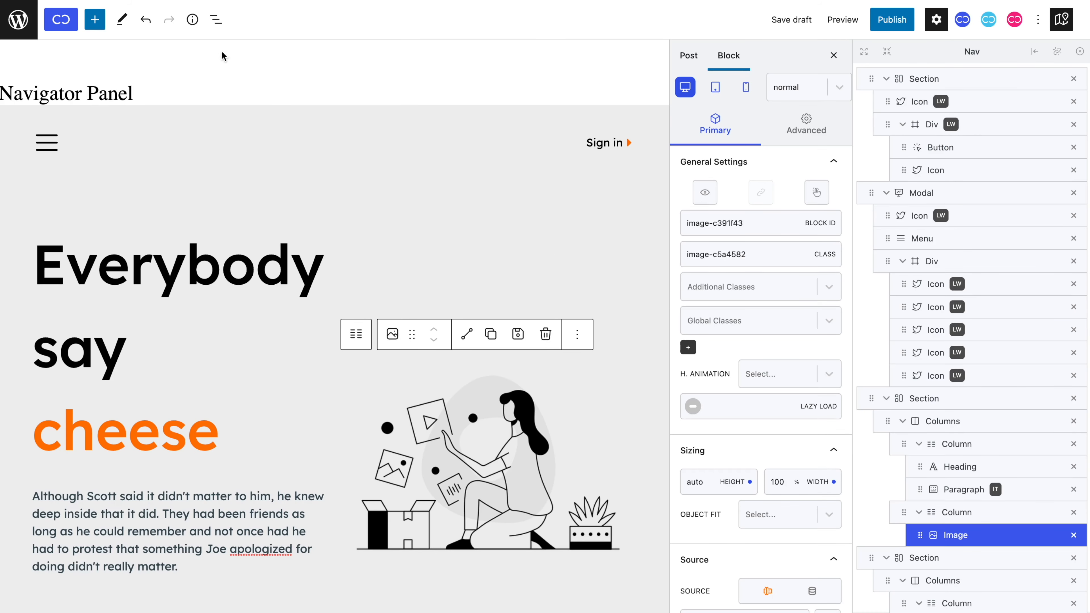
pyautogui.click(1057, 51)
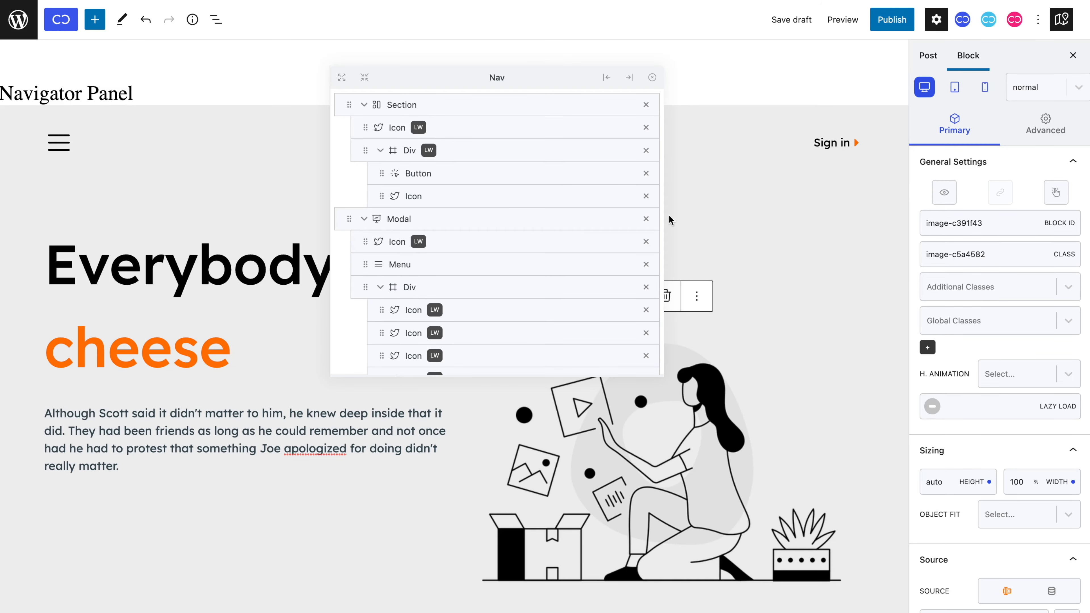
# Step: Make the floating navigator narrower and taller, and collapse and re-expand all blocks in its tree
pyautogui.moveTo(669, 214); pyautogui.dragTo(621, 189)
pyautogui.moveTo(531, 377); pyautogui.dragTo(531, 554)
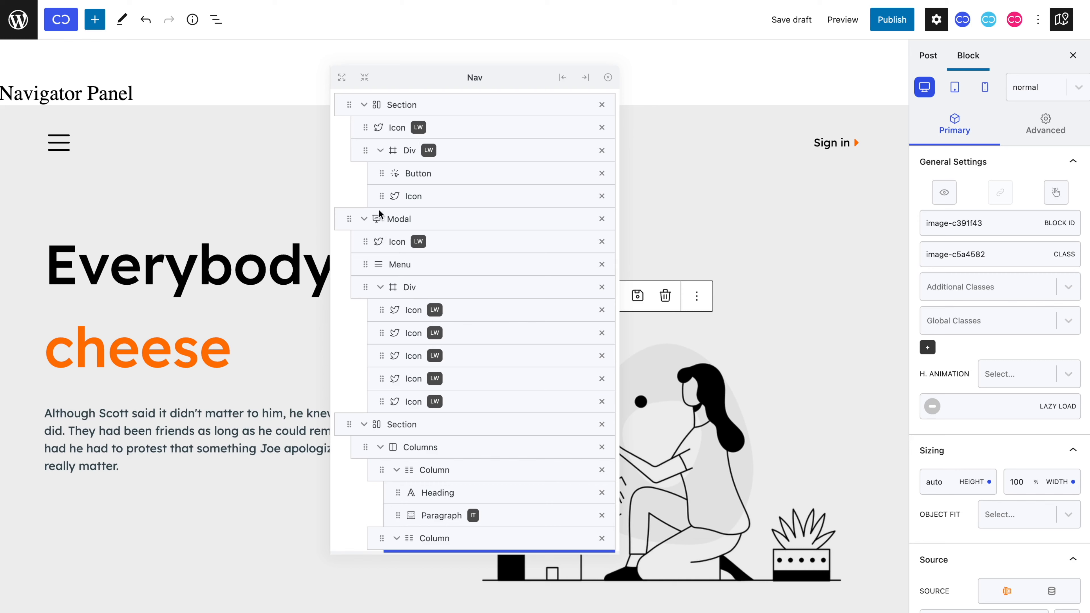
pyautogui.click(364, 77)
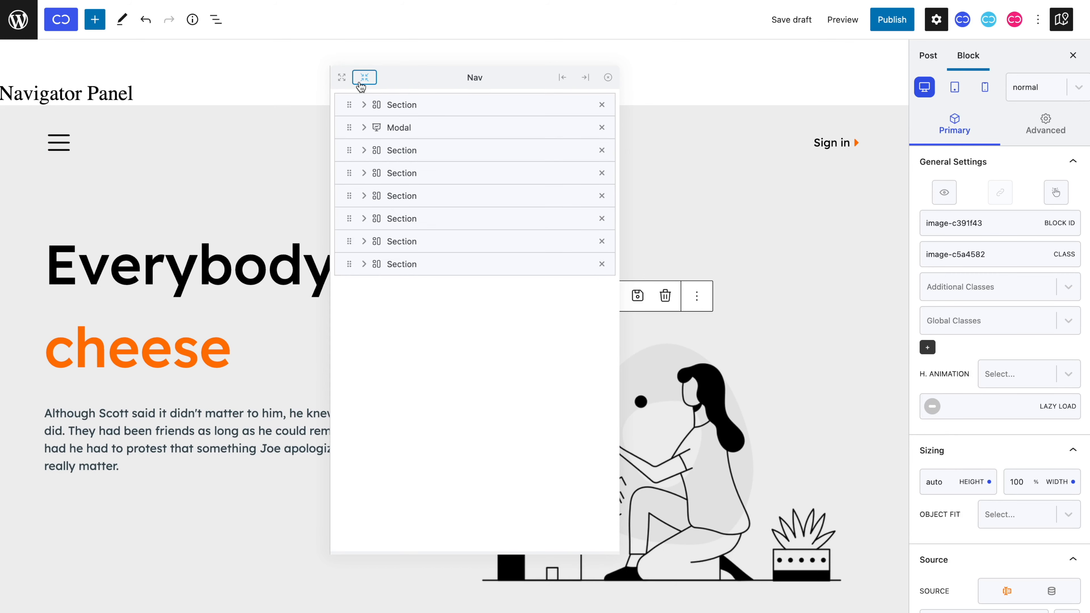
pyautogui.click(342, 78)
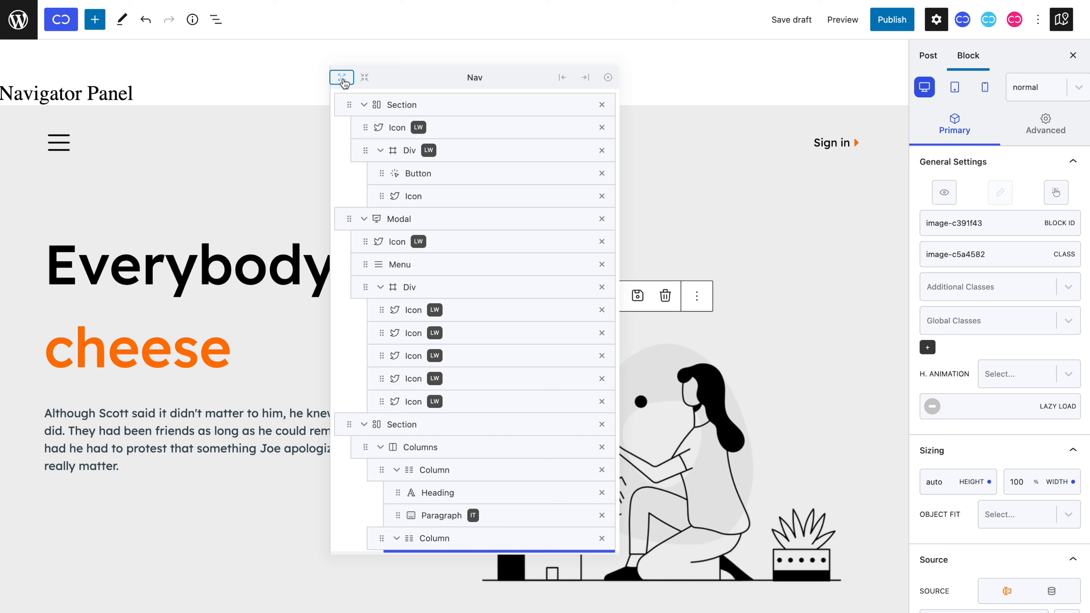
# Step: Rename the first Section block in the navigator to "Section1"
pyautogui.click(420, 106)
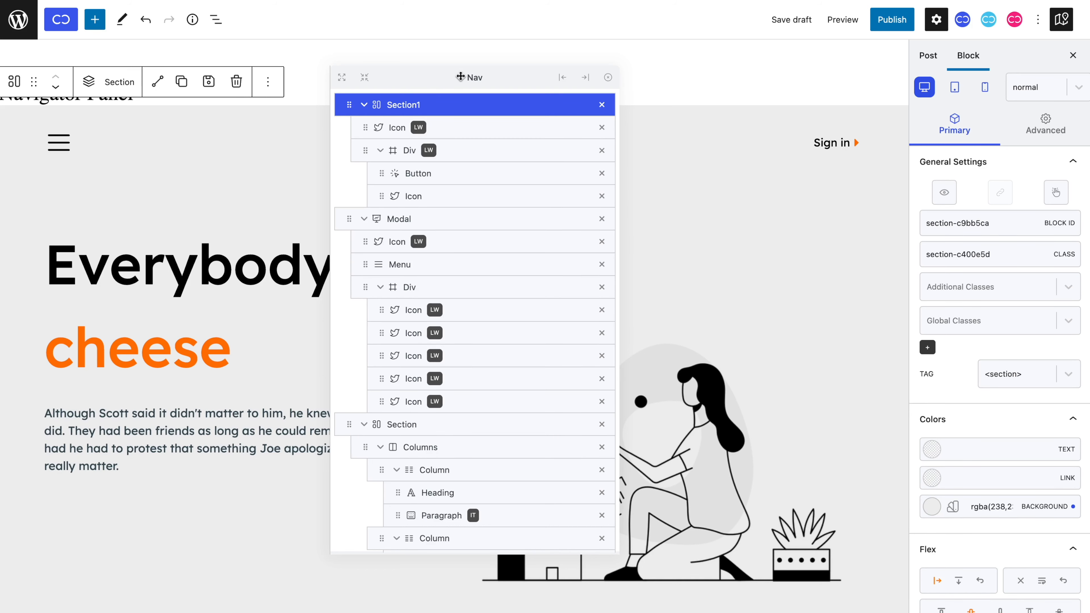
# Step: Move the floating navigator clear of the hero heading and resize it to a narrower, shorter panel
pyautogui.moveTo(460, 77); pyautogui.dragTo(621, 95)
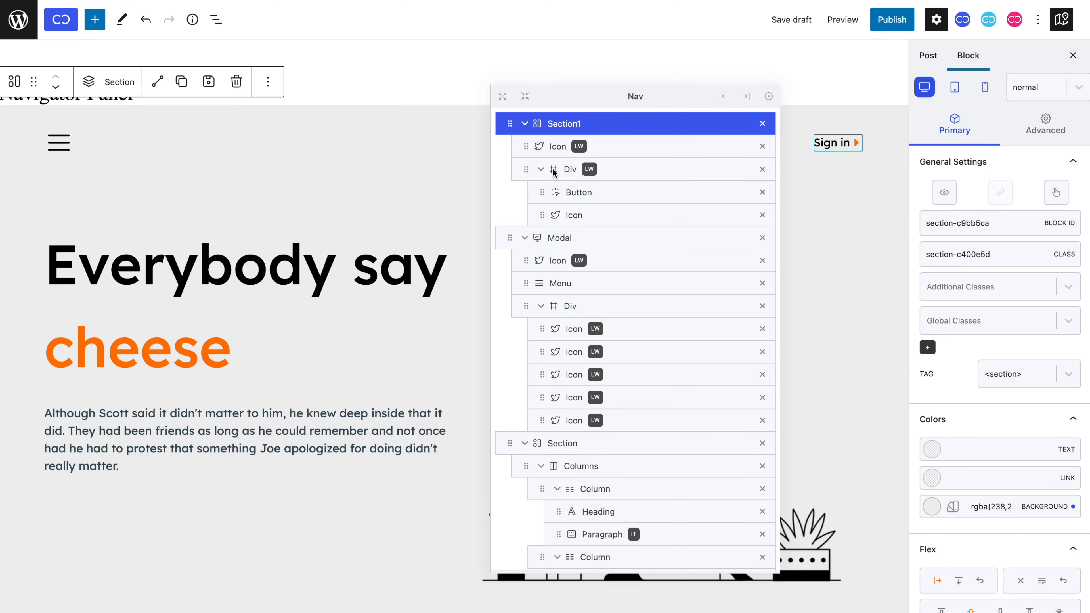
pyautogui.moveTo(492, 234); pyautogui.dragTo(457, 236)
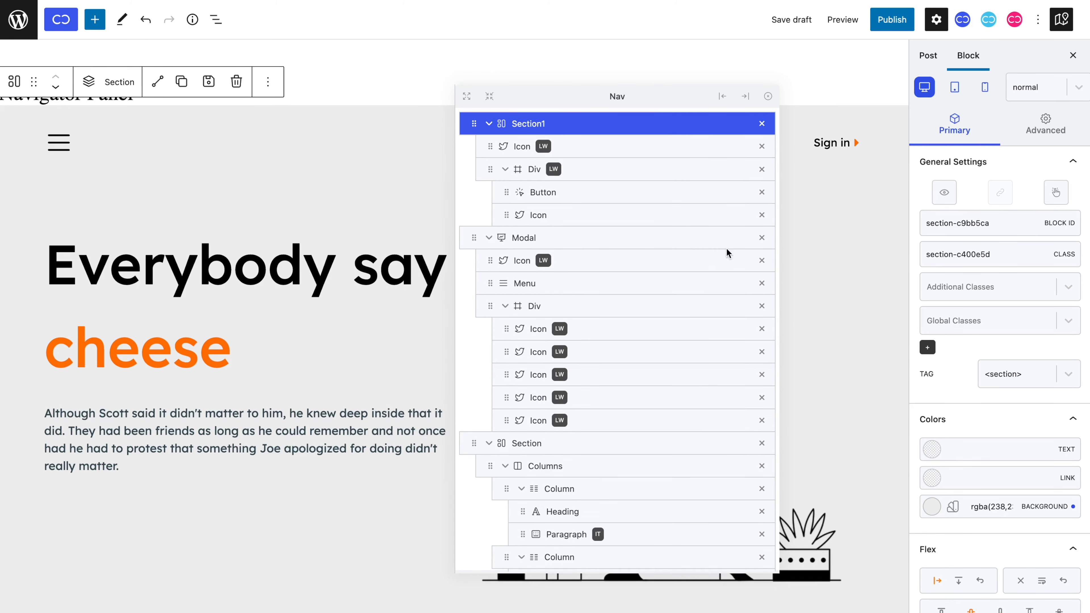
pyautogui.moveTo(778, 250); pyautogui.dragTo(719, 252)
pyautogui.moveTo(612, 353); pyautogui.dragTo(623, 456)
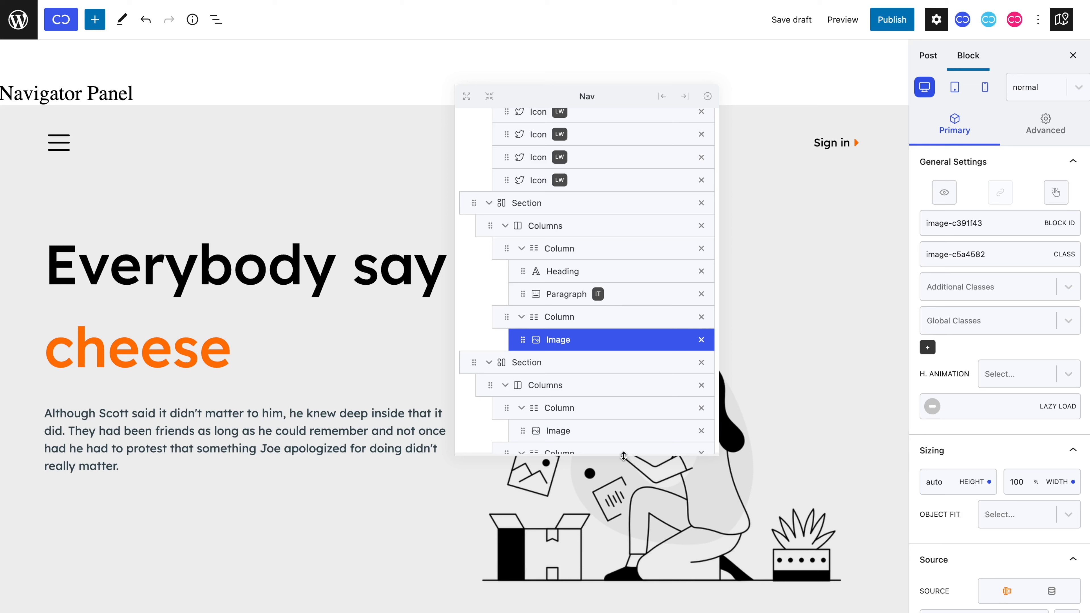
# Step: Collapse every block in the navigator tree and open them all again
pyautogui.click(490, 98)
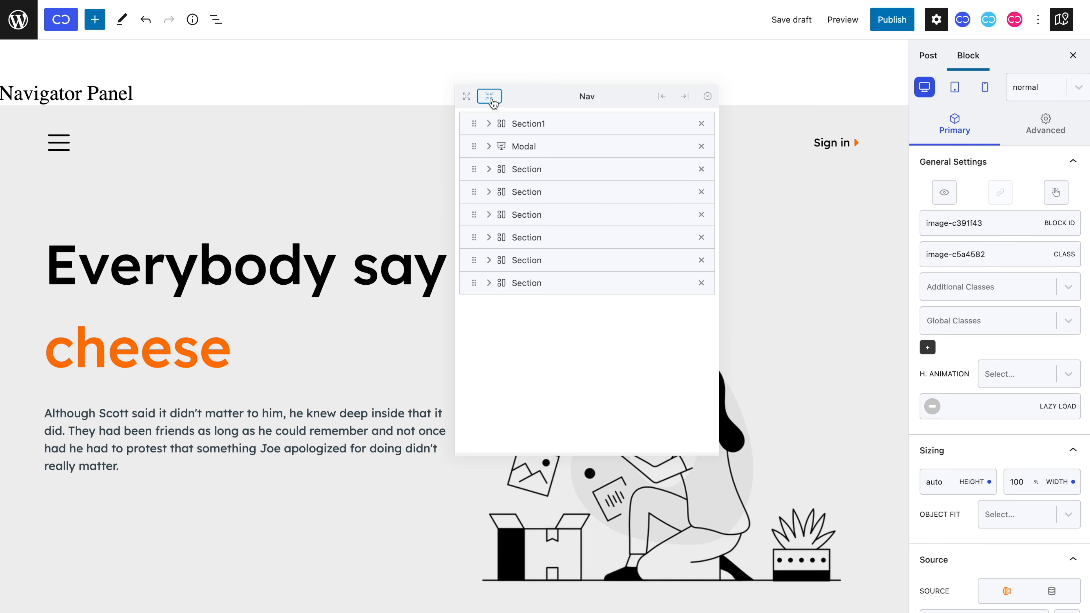
pyautogui.click(467, 98)
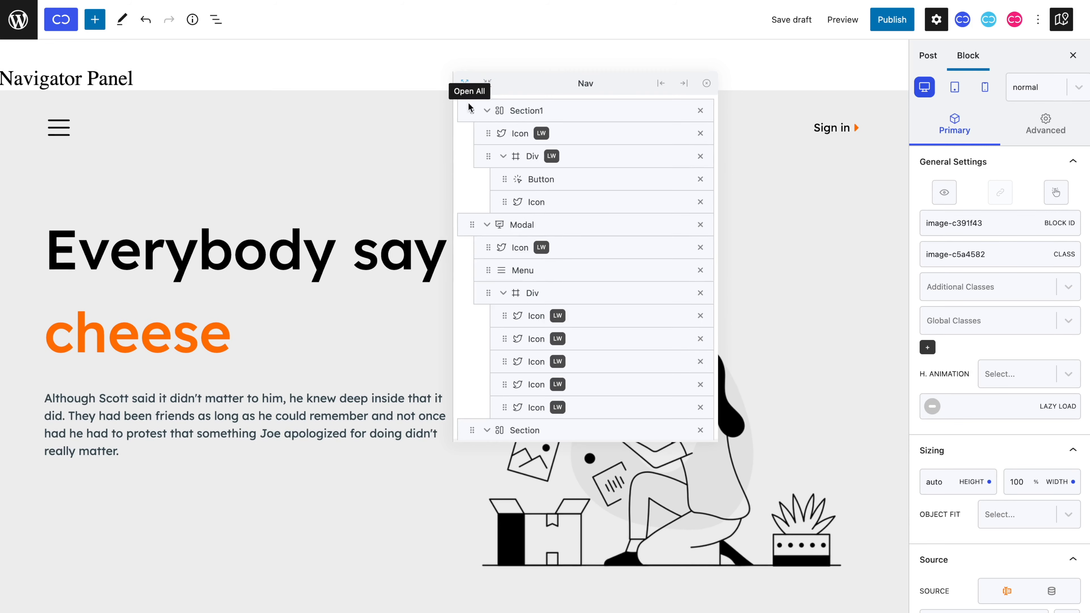
# Step: Collapse individual branches of the tree: the Modal with its Div, and the hero section's two Column blocks and Columns block
pyautogui.click(505, 294)
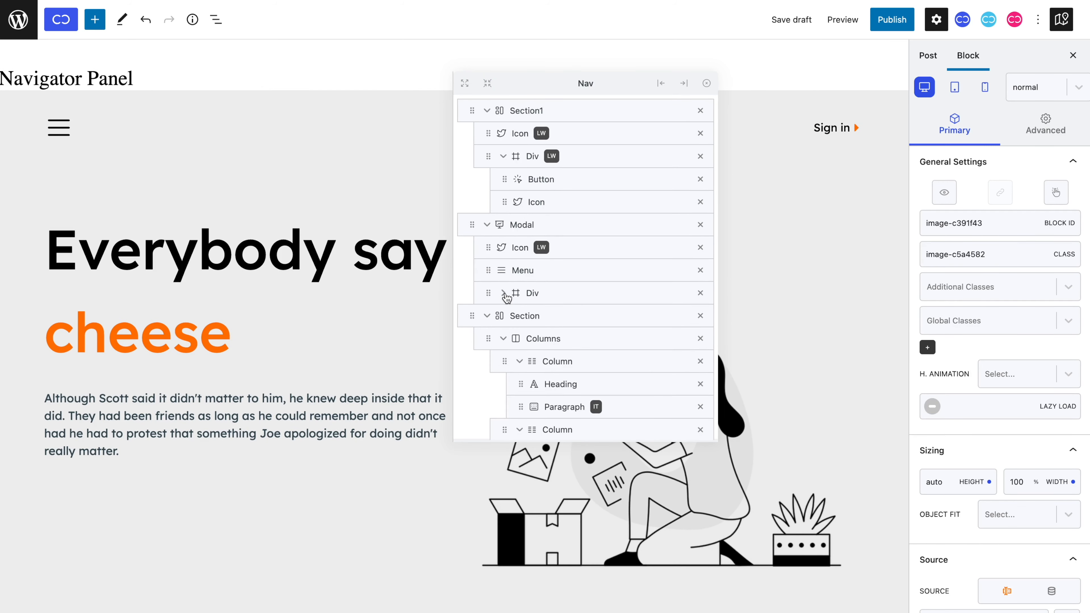
pyautogui.click(505, 294)
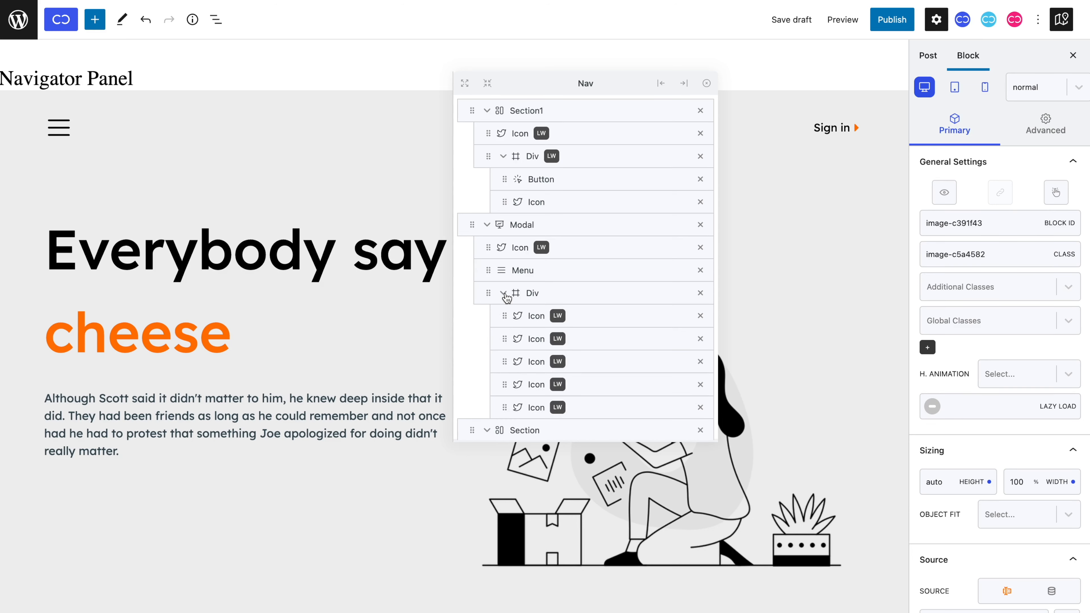
pyautogui.click(488, 225)
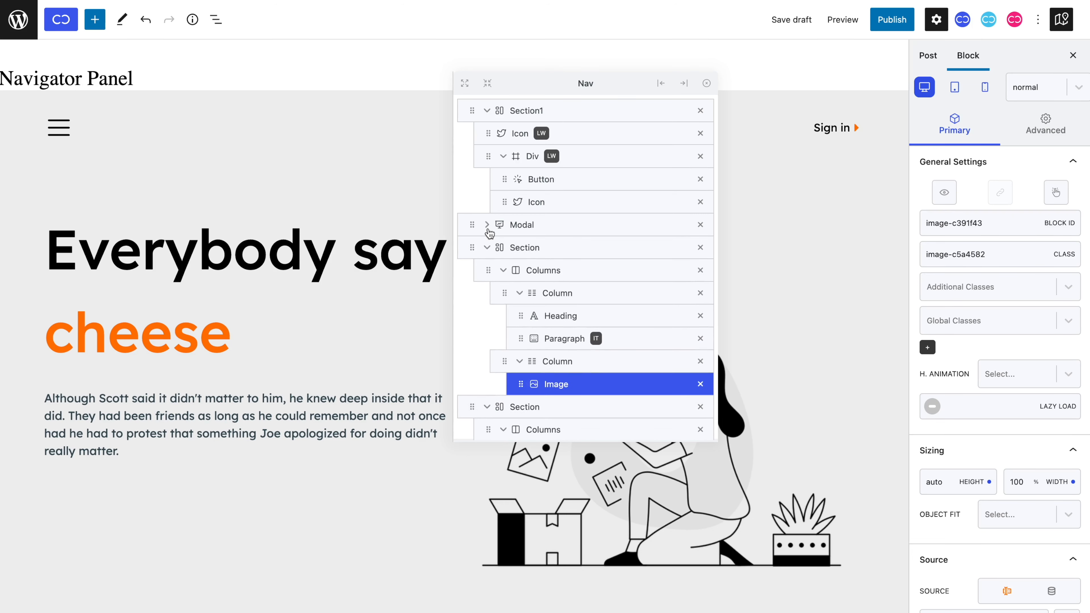
pyautogui.click(519, 294)
pyautogui.click(519, 316)
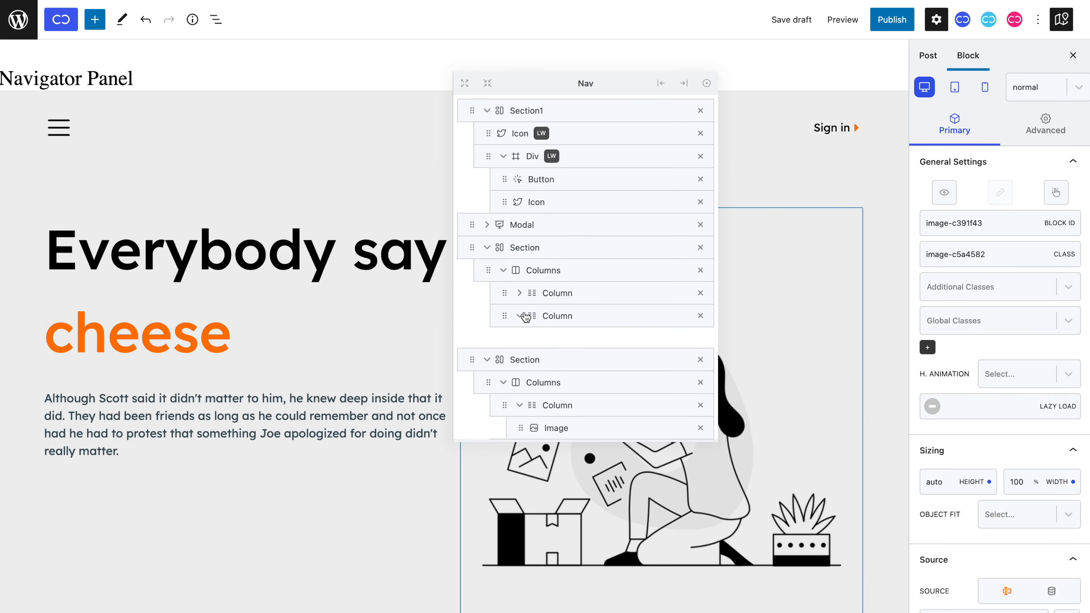
pyautogui.click(503, 270)
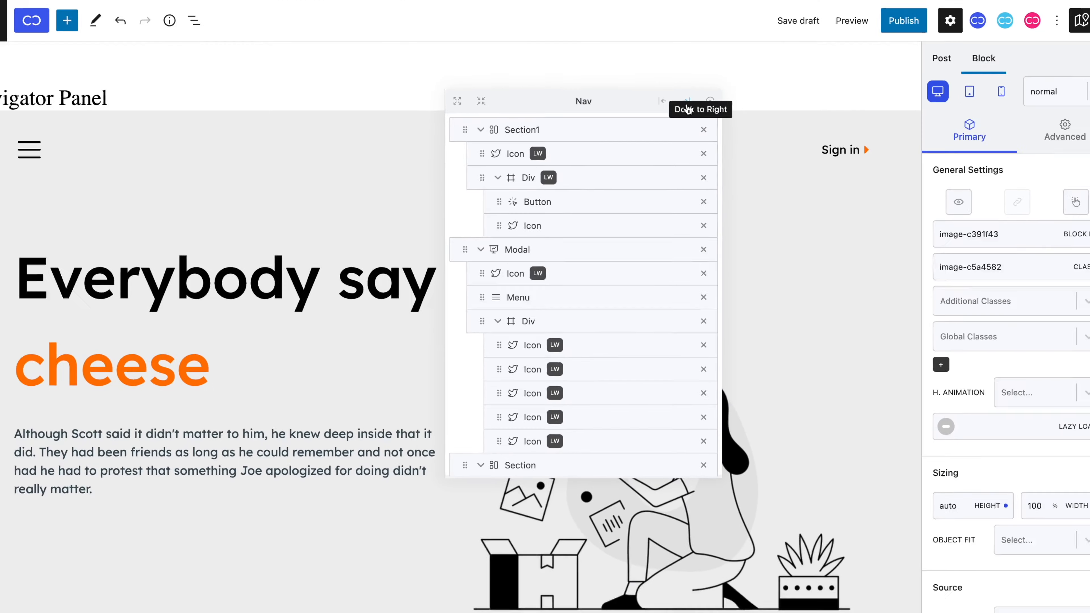
# Step: Dock the navigator to the left, try it docked to the right, and return it to the left with a narrower width
pyautogui.click(674, 265)
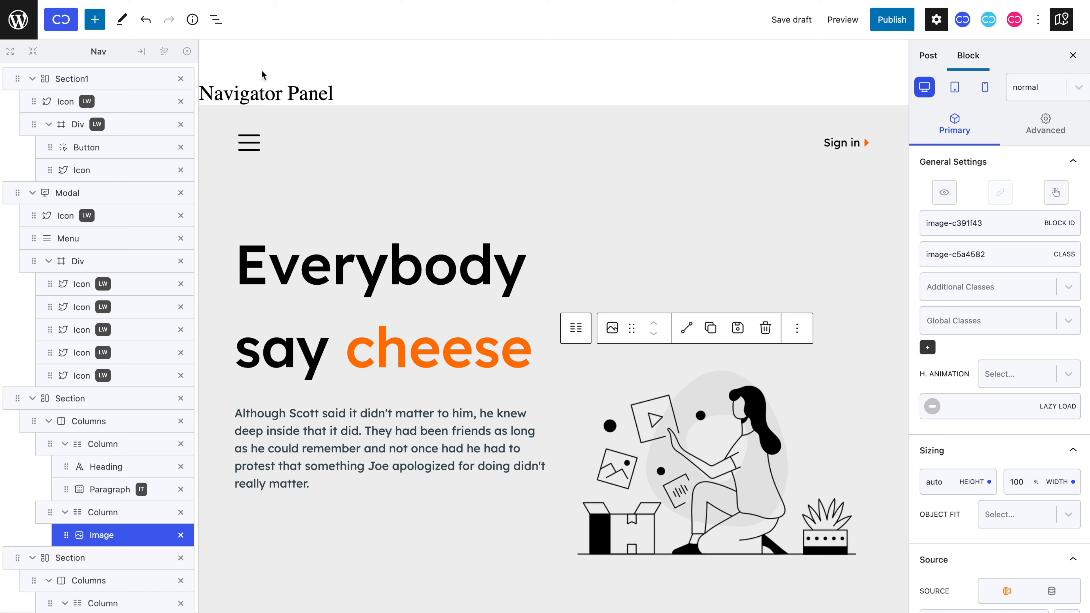
pyautogui.click(142, 52)
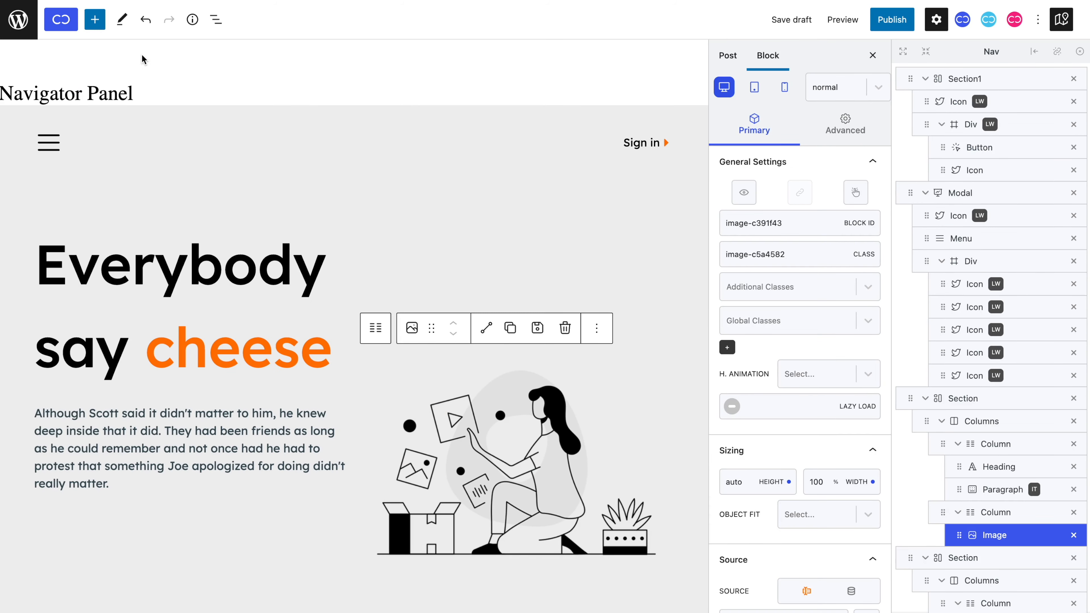
pyautogui.click(1034, 52)
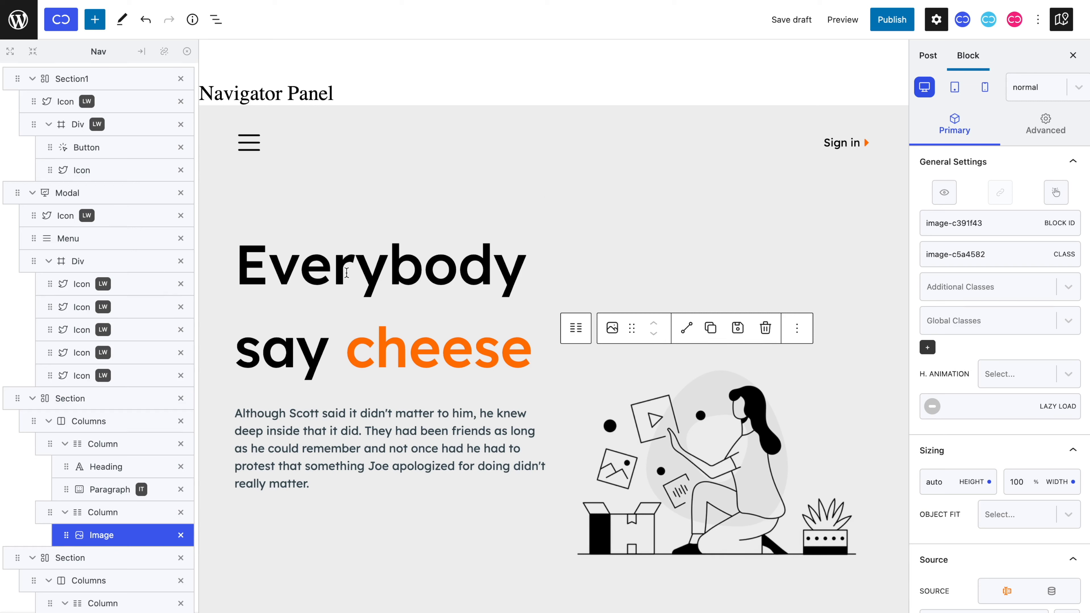
pyautogui.moveTo(208, 316)
pyautogui.mouseDown()
pyautogui.moveTo(431, 302)
pyautogui.moveTo(216, 302)
pyautogui.mouseUp()
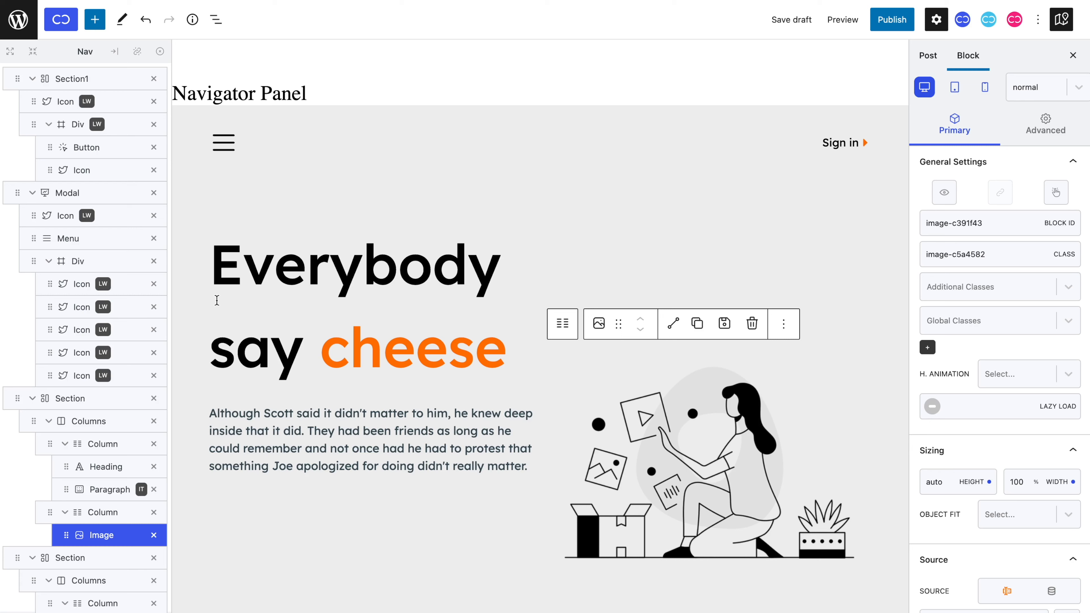
# Step: Close the docked navigator panel and reopen it
pyautogui.click(159, 52)
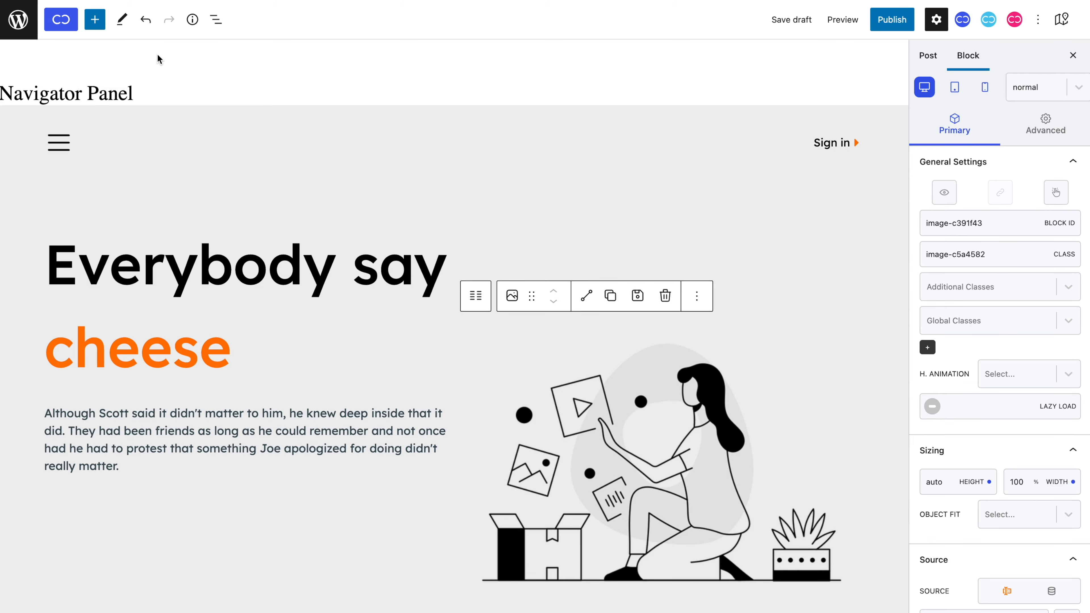
pyautogui.click(1061, 22)
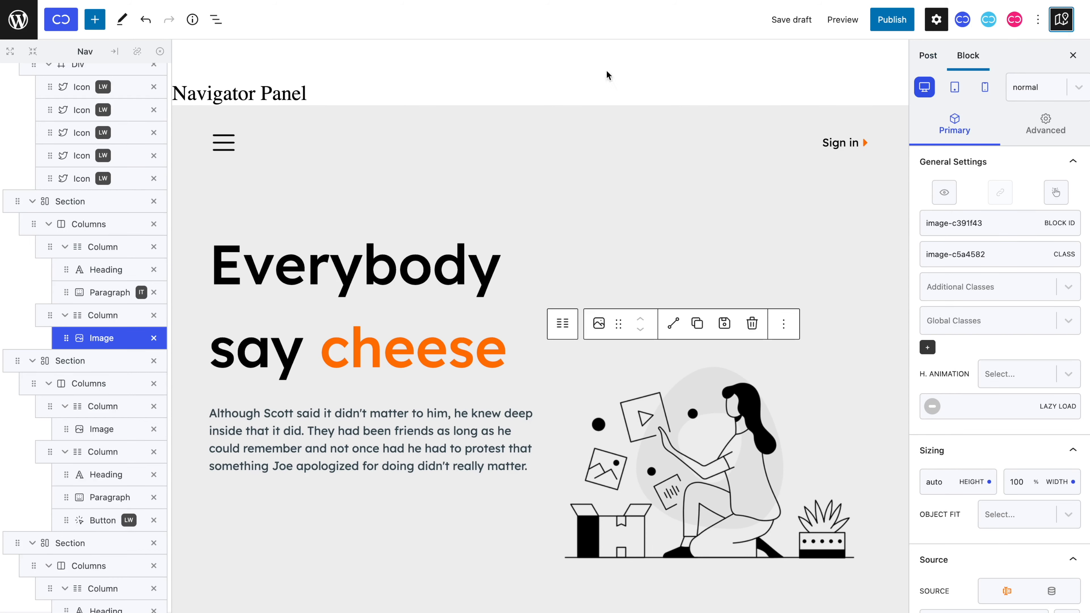
# Step: Undock the navigator into a floating panel and widen it
pyautogui.click(139, 52)
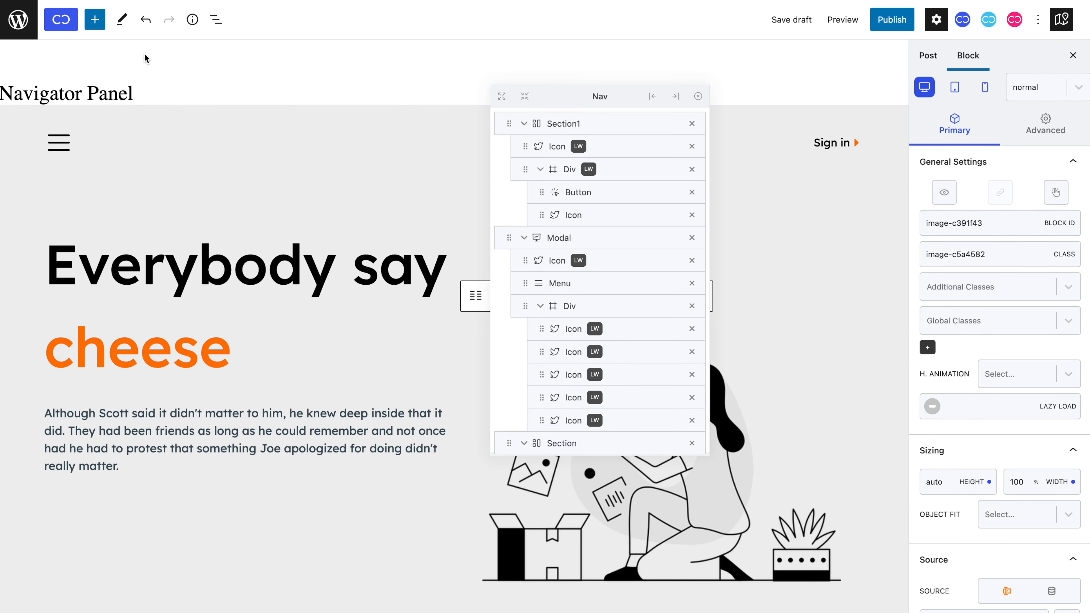
pyautogui.moveTo(491, 187); pyautogui.dragTo(282, 187)
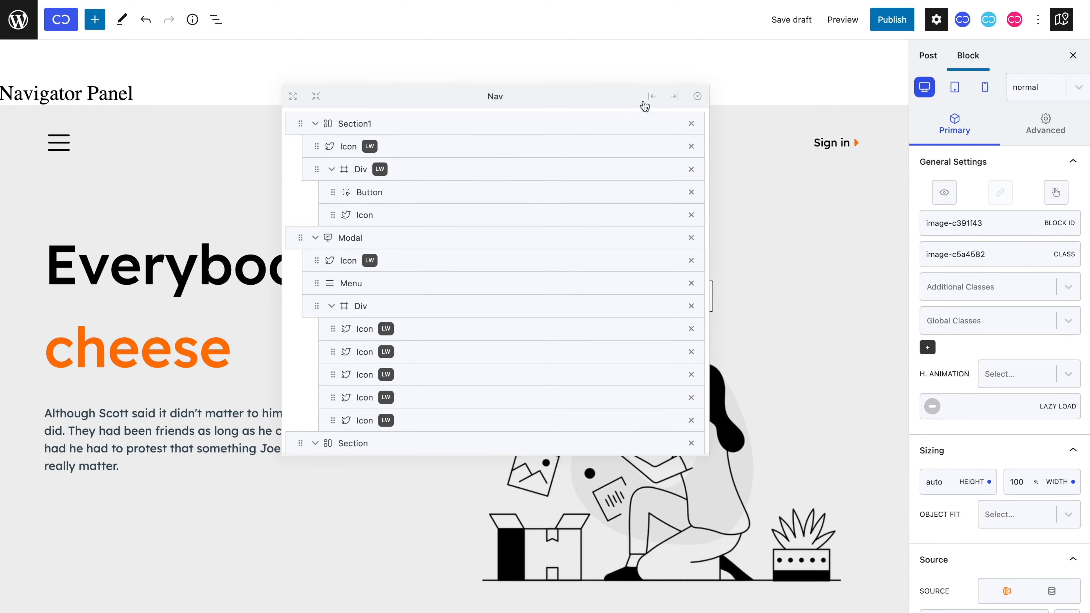
# Step: Close and reopen the floating navigator, and dock it to the left of the editor
pyautogui.click(694, 99)
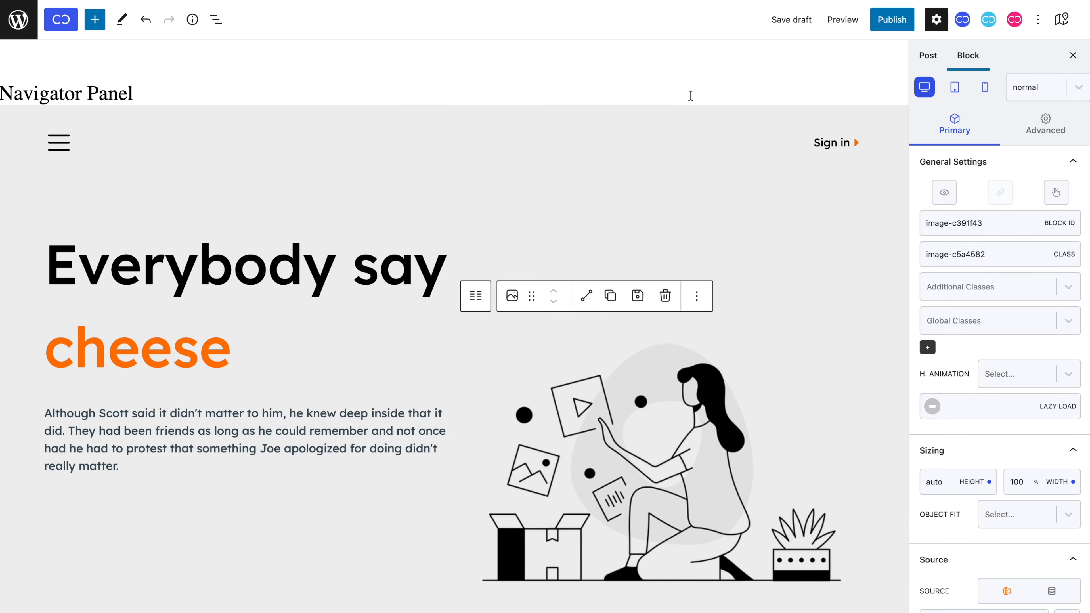
pyautogui.click(1062, 19)
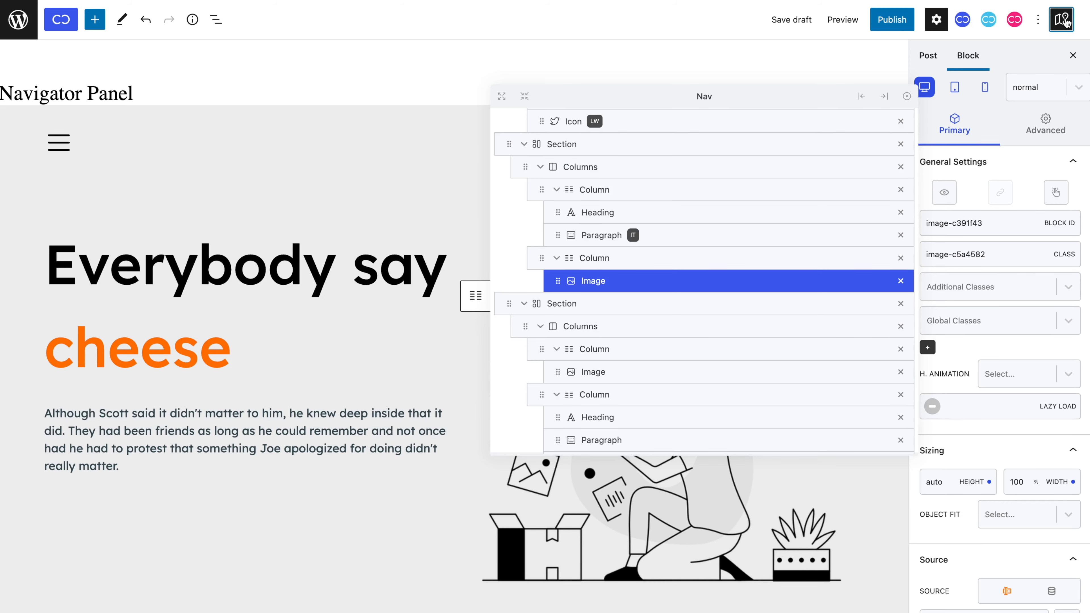
pyautogui.click(861, 96)
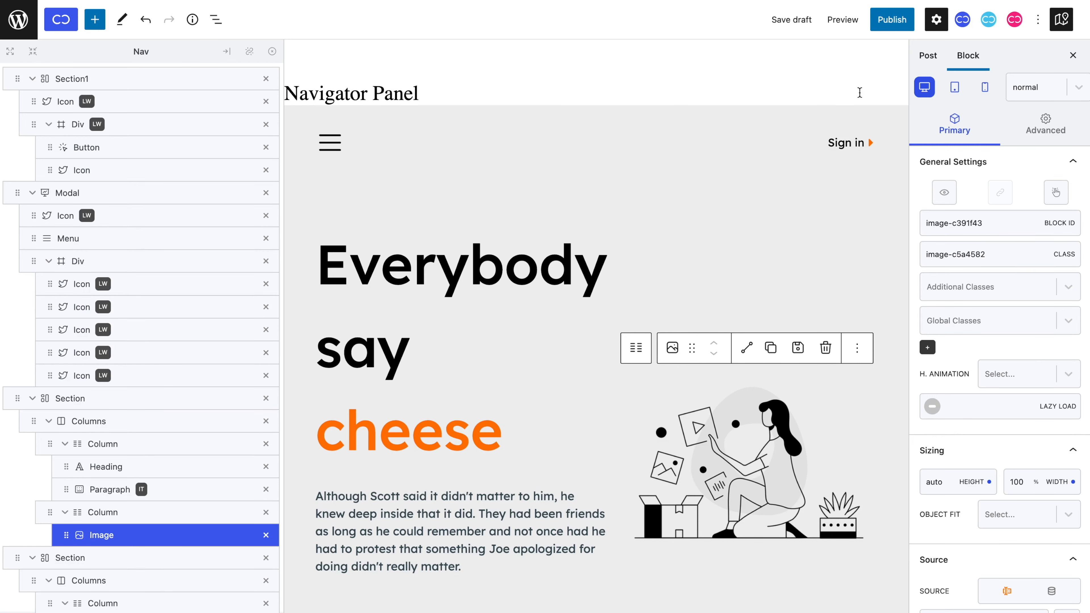
# Step: Select the hero section's Heading block, and the Section block containing "Ahead of the curve", through the navigator tree
pyautogui.click(860, 93)
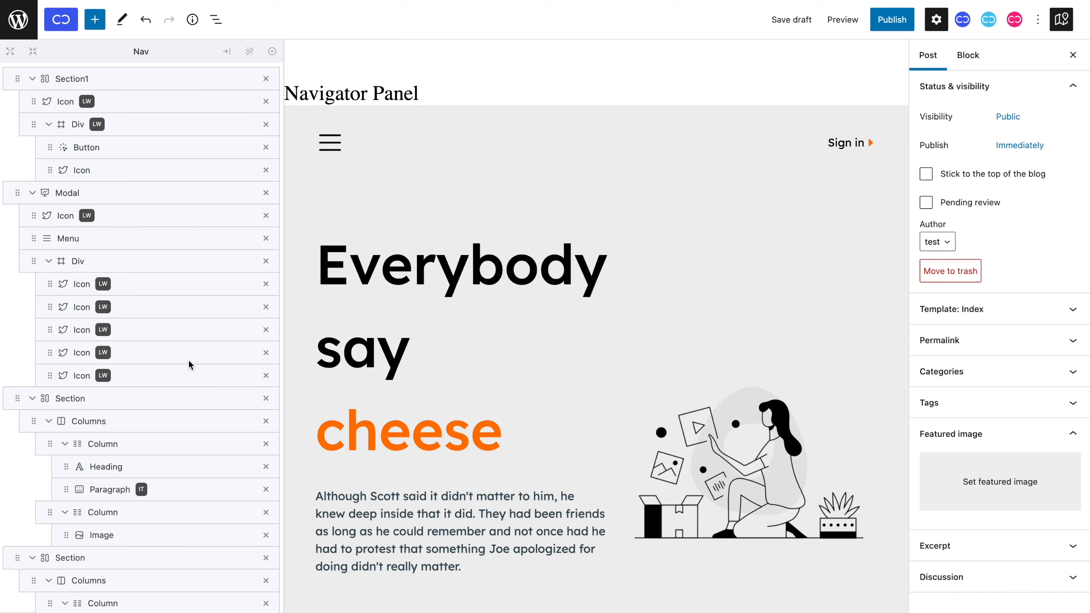
pyautogui.scroll(-2, 190, 378)
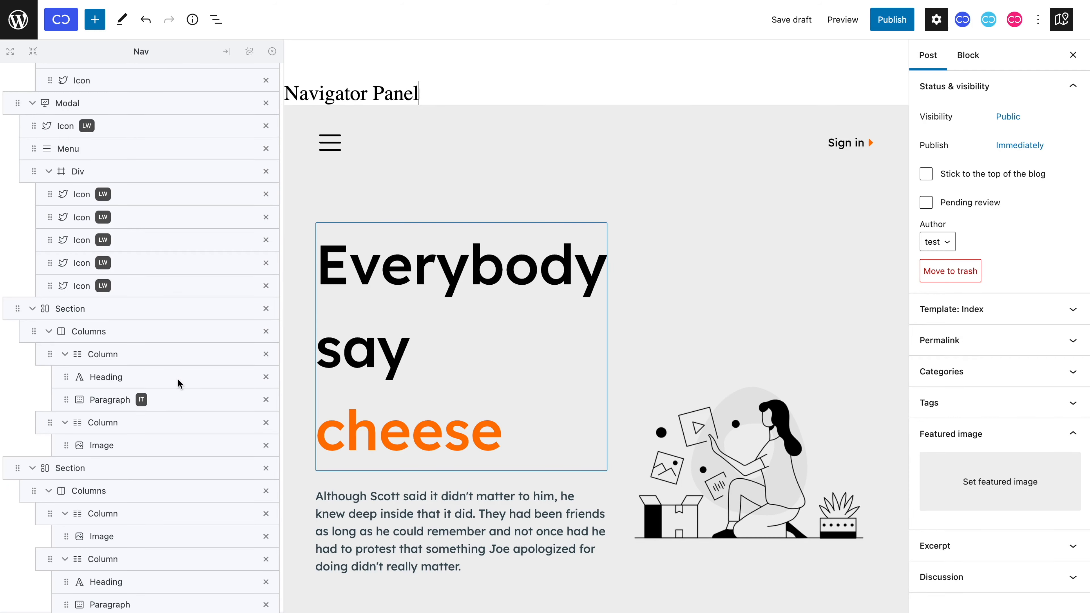
pyautogui.click(178, 380)
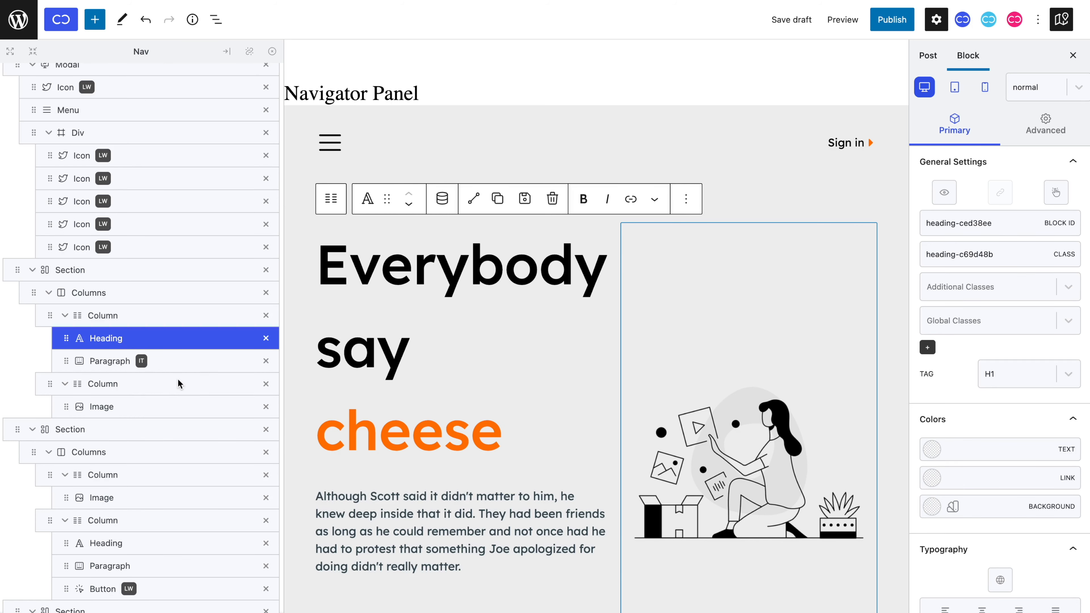
pyautogui.scroll(-5, 178, 380)
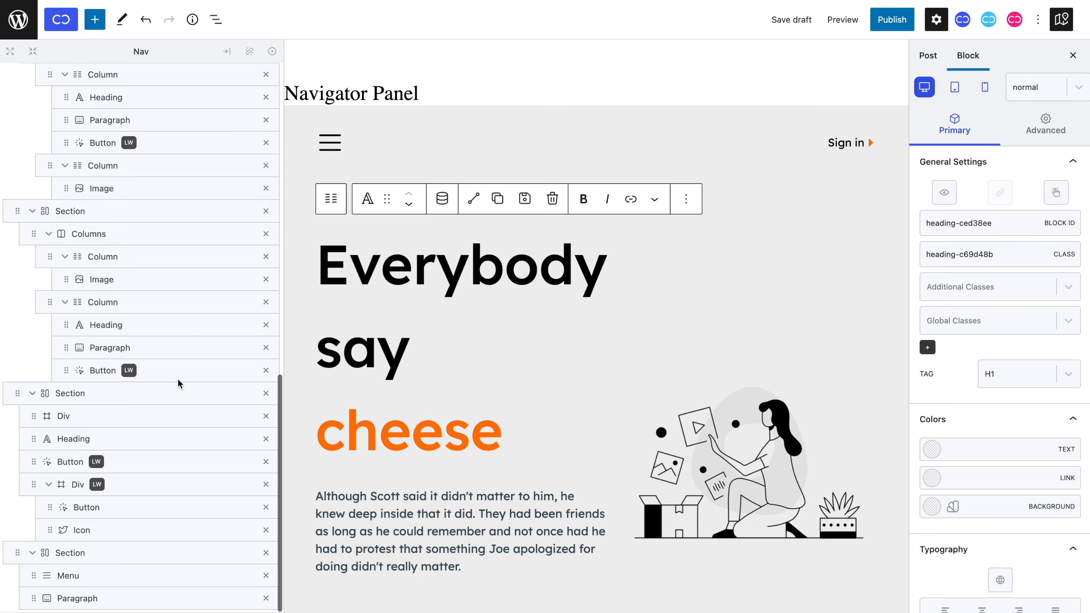
pyautogui.click(176, 392)
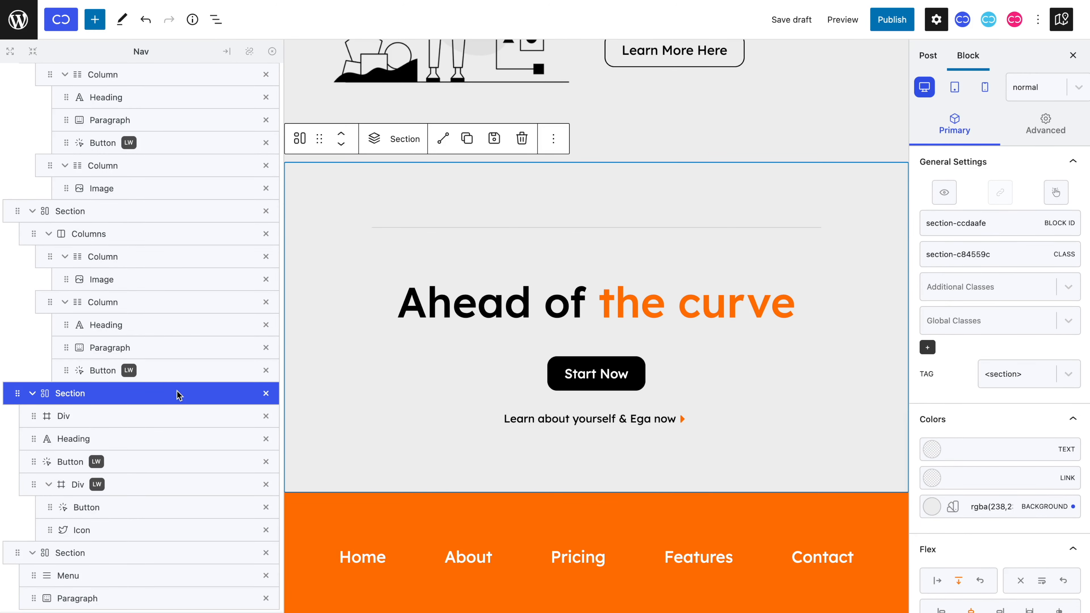
# Step: Move the hero section's Image block into the first column, above the "Everybody say cheese" Heading, in the navigator tree
pyautogui.scroll(15, 502, 314)
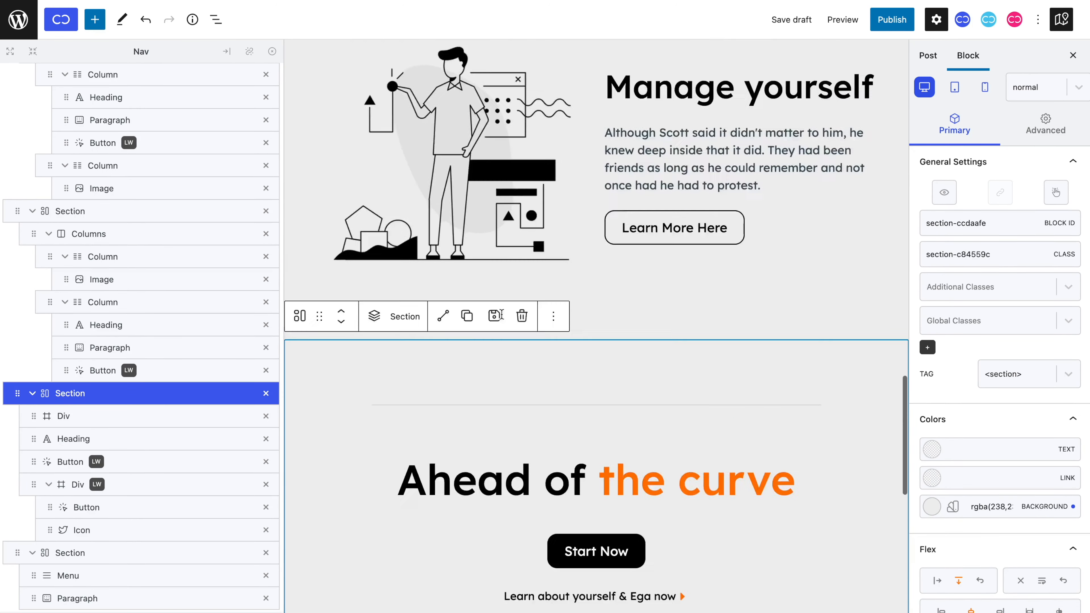
pyautogui.scroll(5, 502, 315)
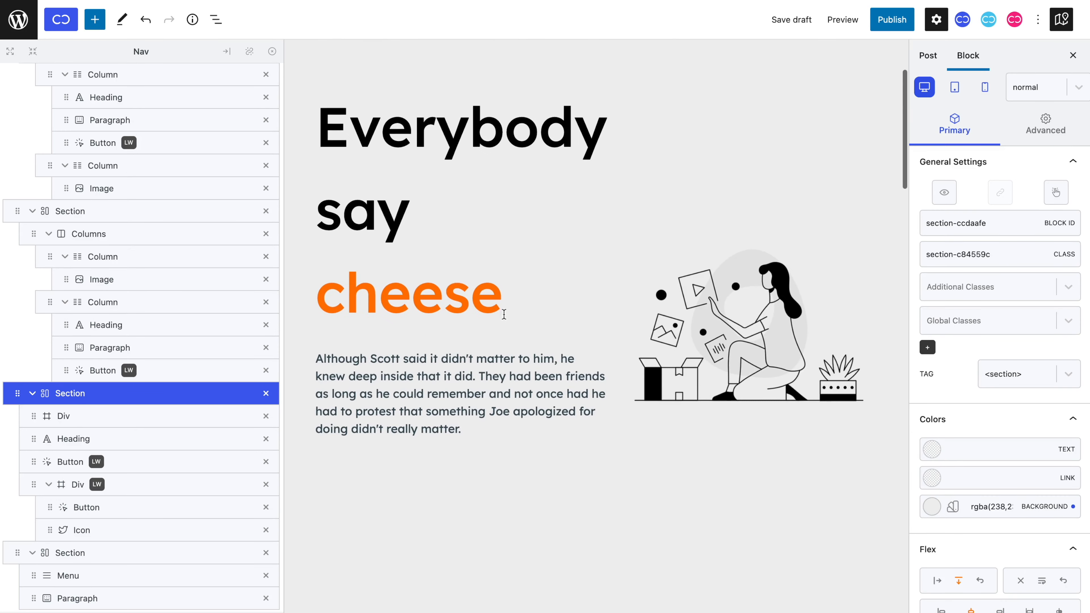
pyautogui.click(708, 349)
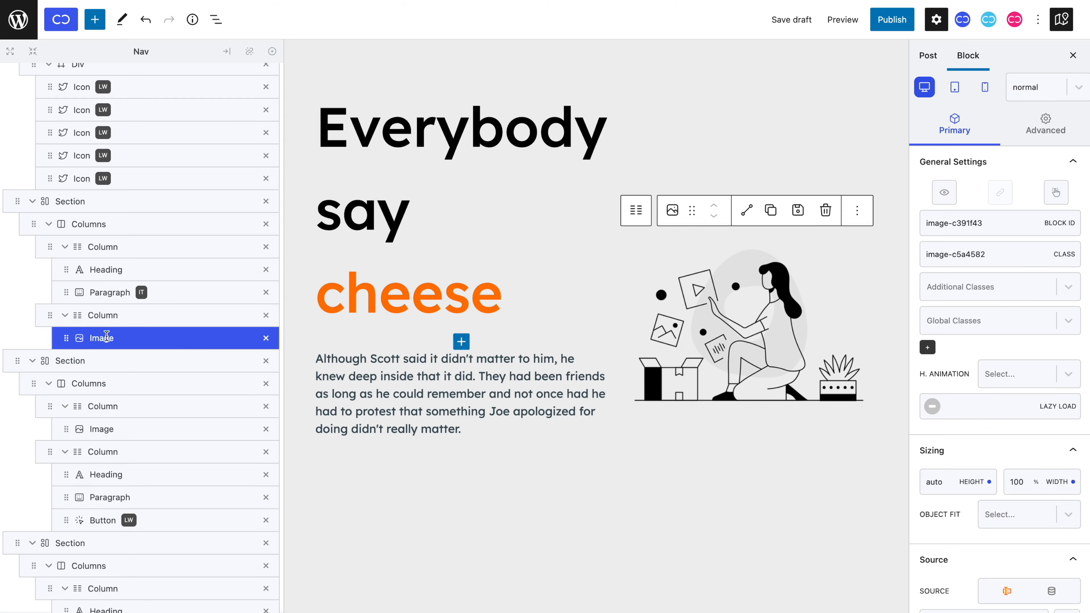
pyautogui.moveTo(71, 339); pyautogui.dragTo(77, 271)
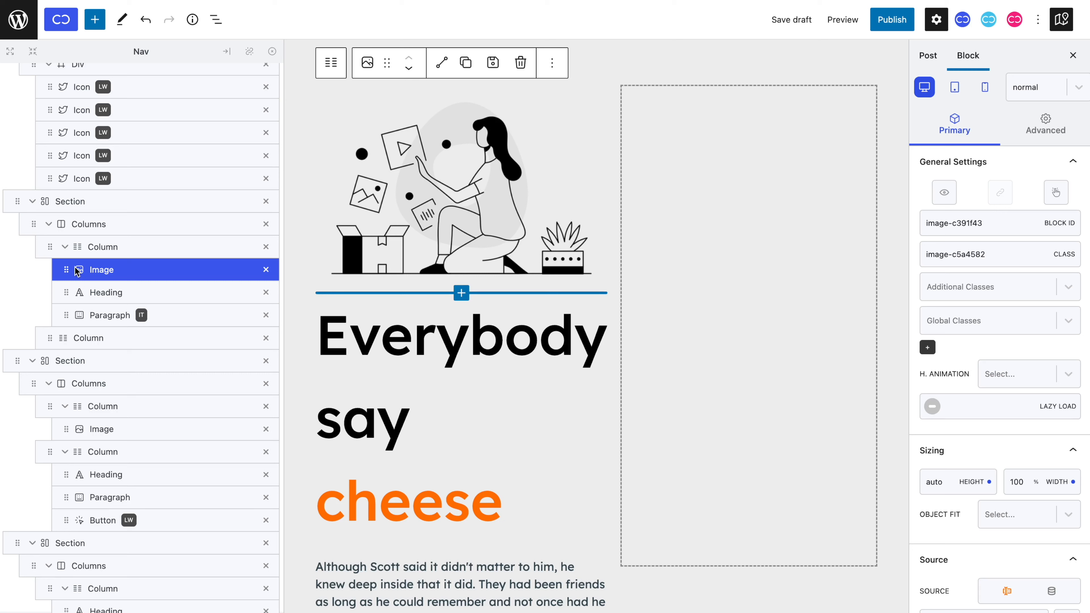
# Step: Nest the "Ahead of the curve" Heading inside the Div above it, and move it back out to sit directly above that Div
pyautogui.scroll(-10, 76, 270)
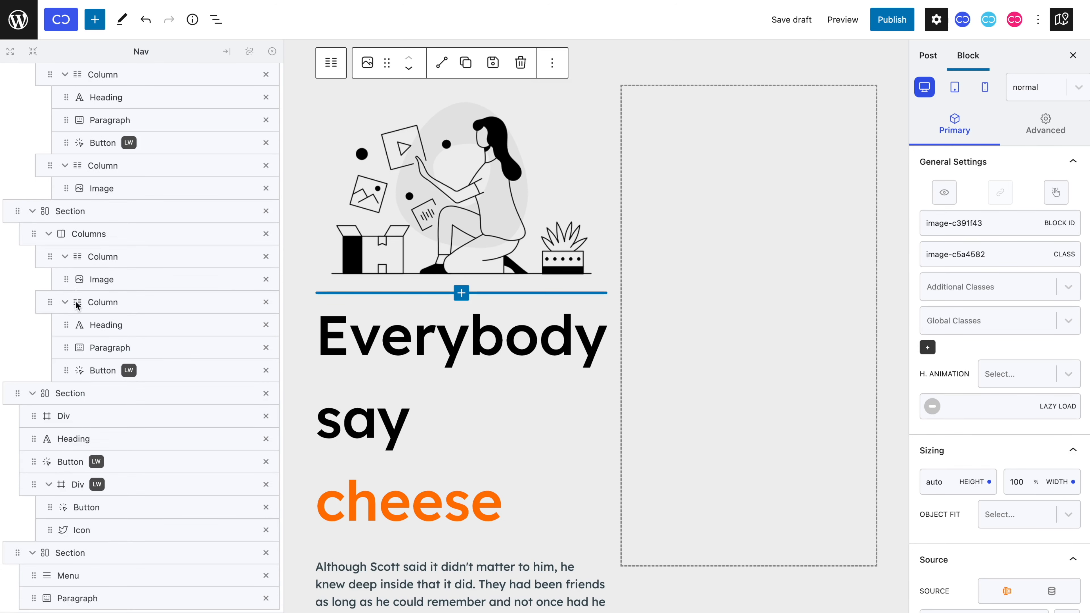
pyautogui.click(86, 438)
pyautogui.moveTo(34, 439); pyautogui.dragTo(50, 437)
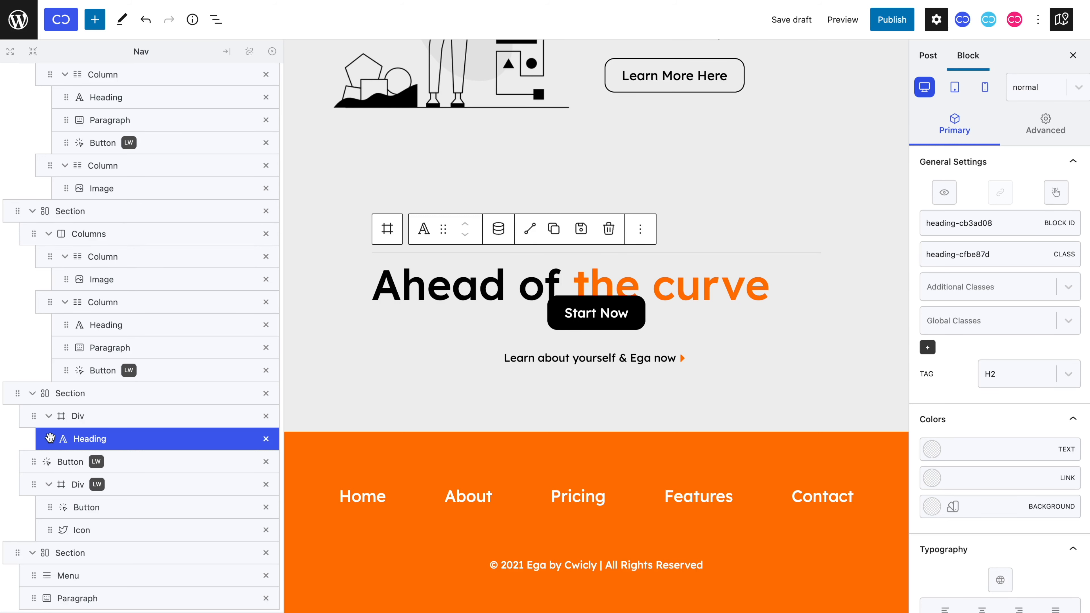
pyautogui.moveTo(50, 437); pyautogui.dragTo(31, 413)
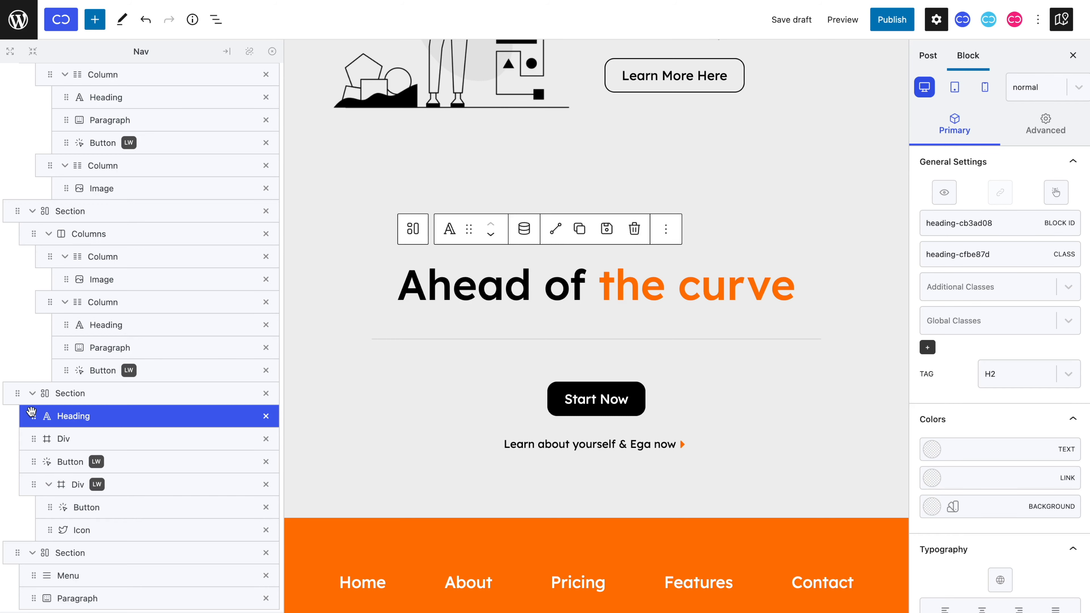
# Step: Nest the section's Heading and Button in the Div, and place that Div between the Paragraph and Button of the "Manage yourself" column
pyautogui.moveTo(34, 461); pyautogui.dragTo(50, 334)
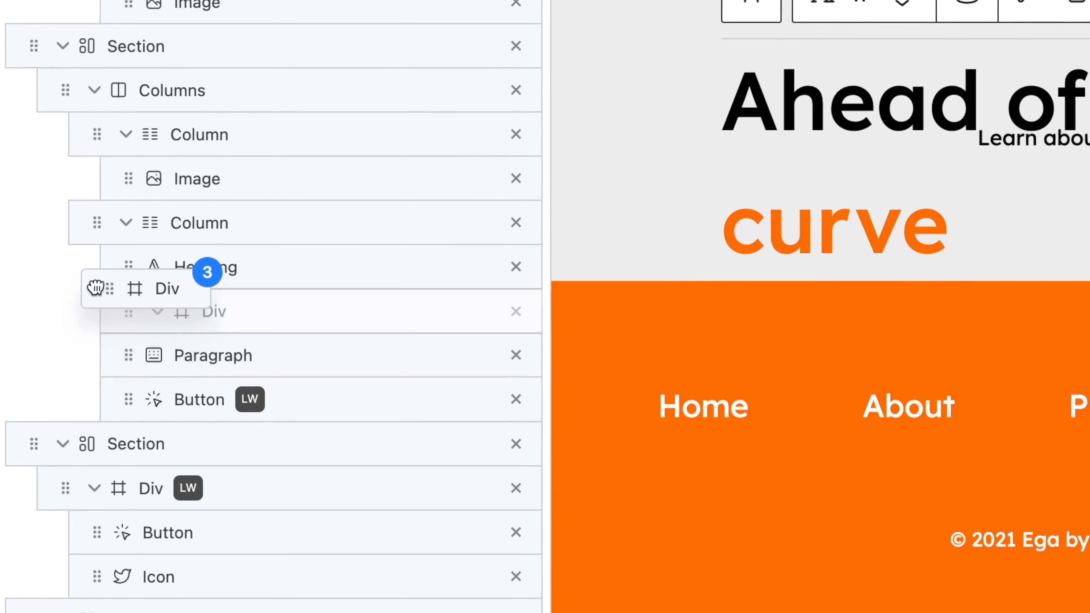
pyautogui.moveTo(95, 287); pyautogui.dragTo(98, 369)
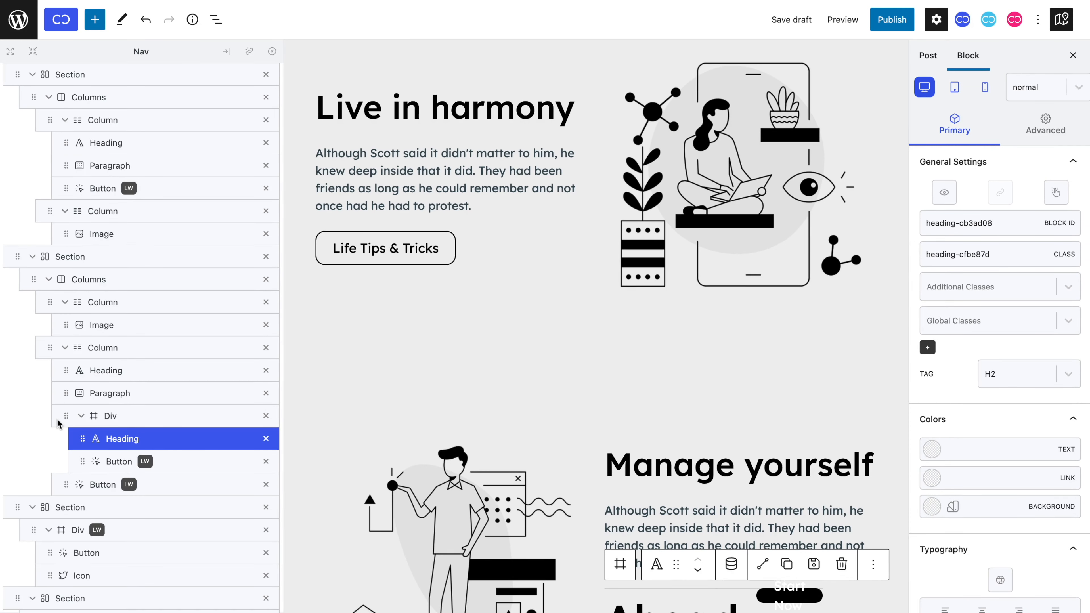
# Step: Rename the column holding the "Manage yourself" text as Container and its first Heading as "Manage yourself" in the navigator tree
pyautogui.doubleClick(102, 347)
pyautogui.write('Container')
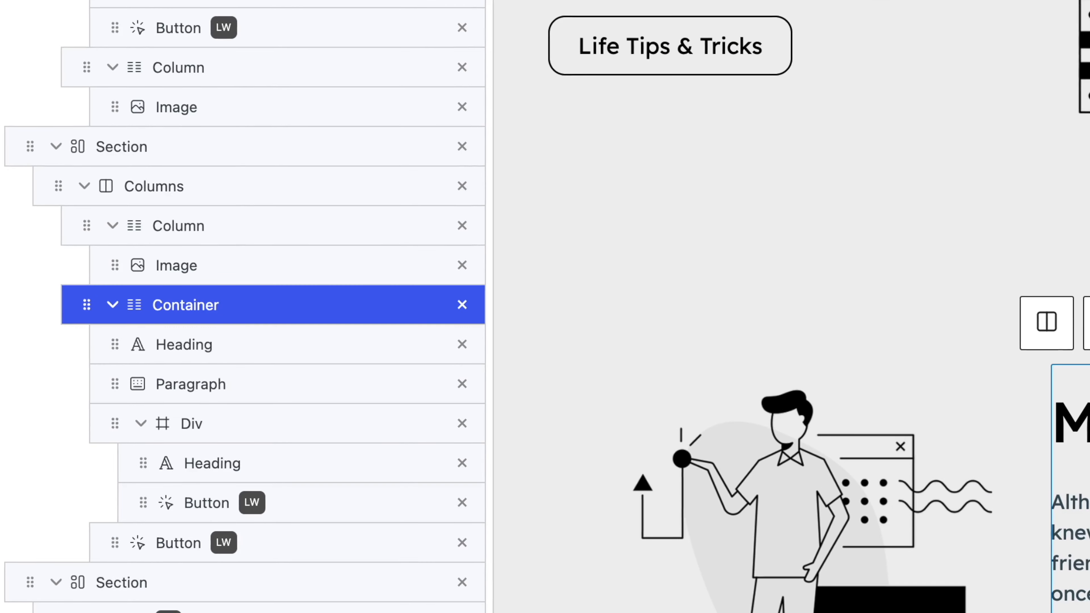
pyautogui.doubleClick(195, 344)
pyautogui.write('Manage yourself')
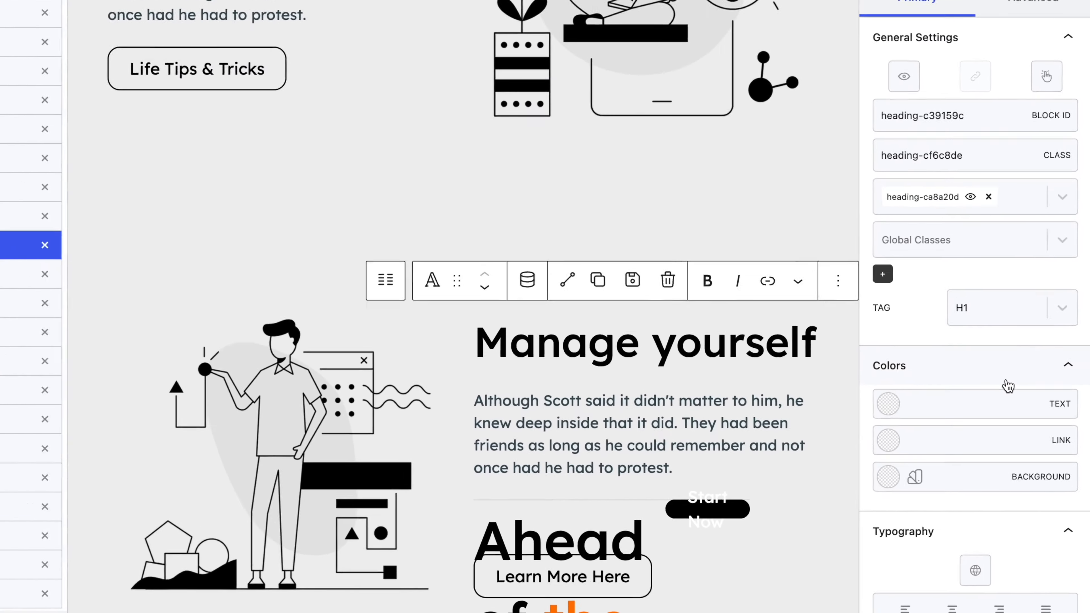
# Step: Set the "Manage yourself" heading's block name to "This is a different text" in its block settings, and delete that heading through the navigator
pyautogui.scroll(-5, 1026, 434)
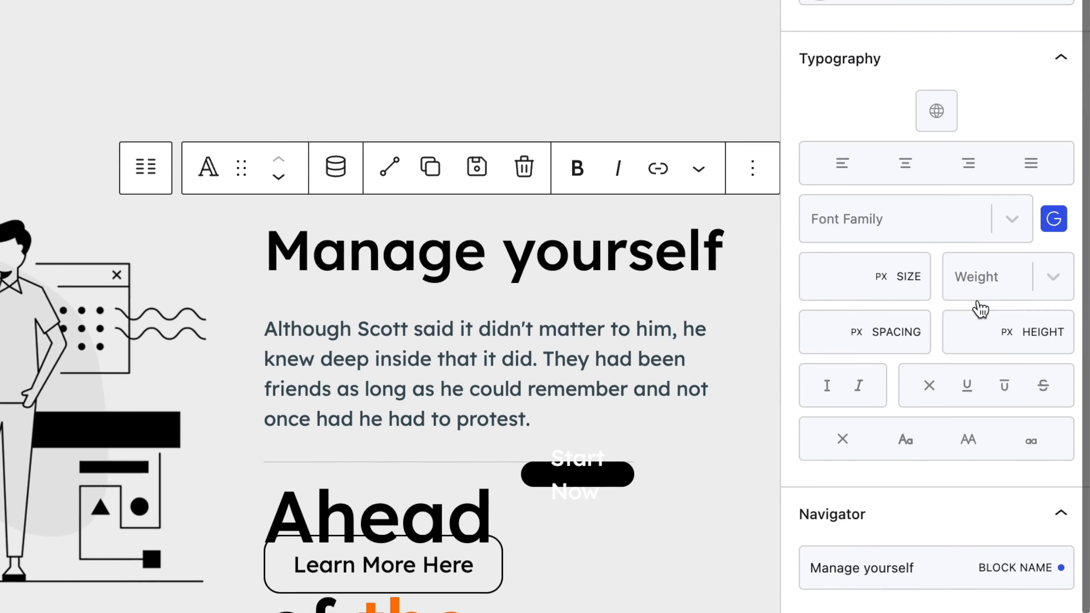
pyautogui.tripleClick(1002, 590)
pyautogui.write('This is a different text')
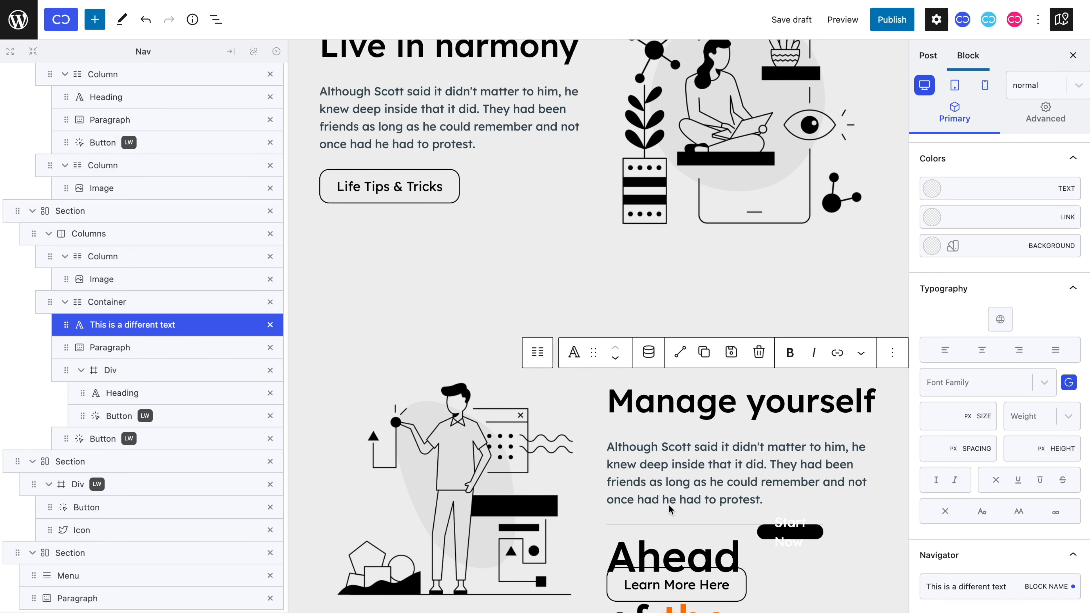
pyautogui.click(270, 325)
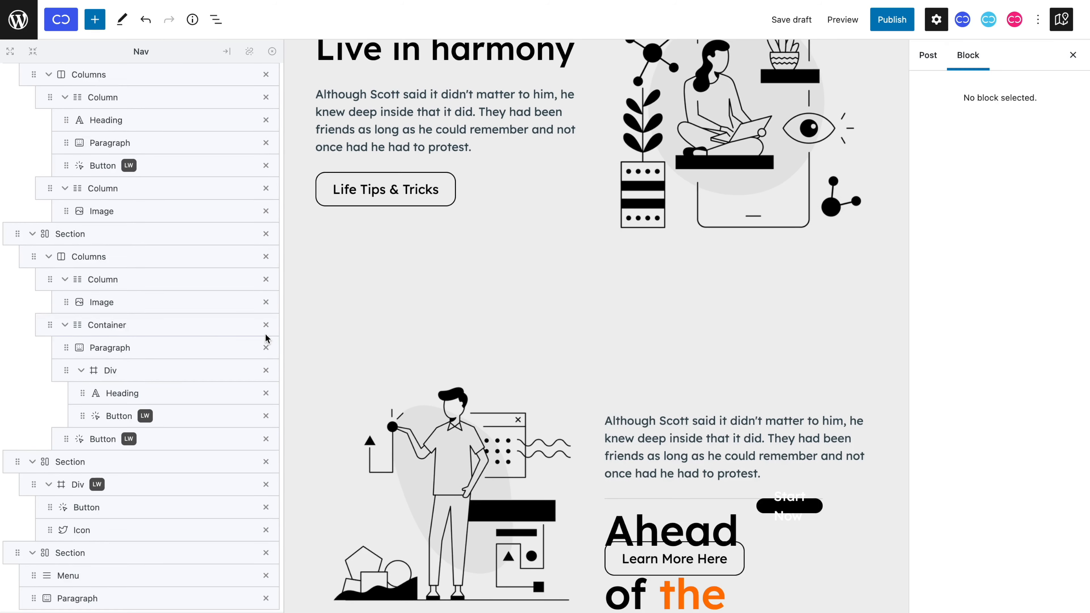